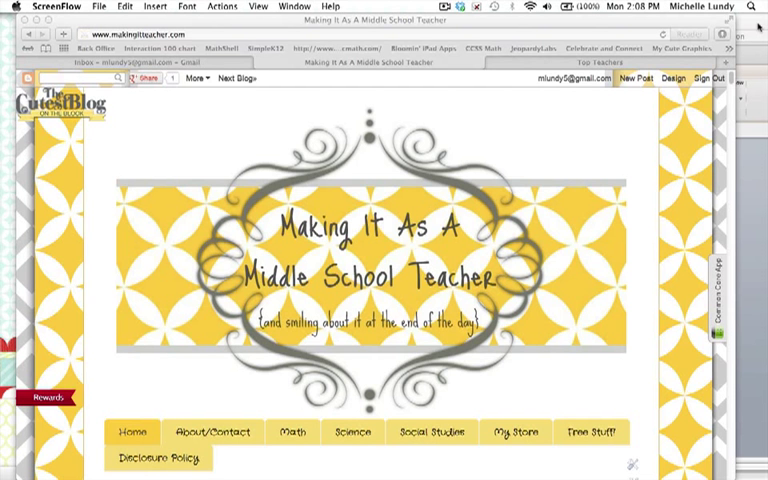
# - Bring PowerPoint forward and select slide 7, the empty Student Jobs slide, after checking slide 5
pyautogui.click(757, 27)
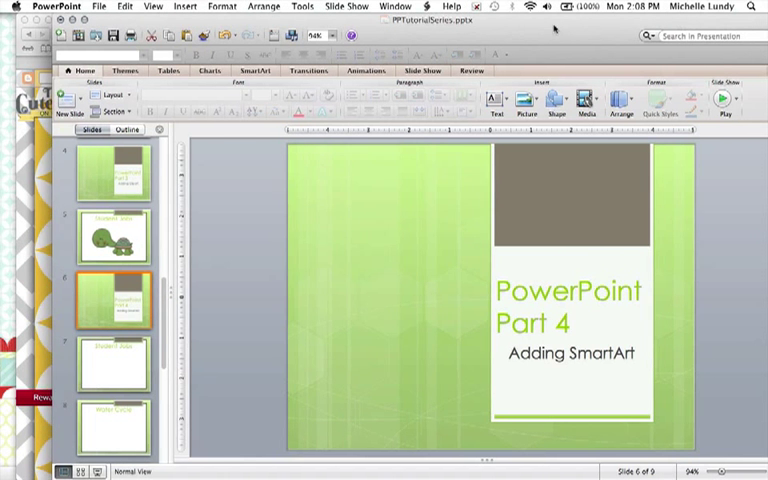
pyautogui.moveTo(554, 28); pyautogui.dragTo(523, 25)
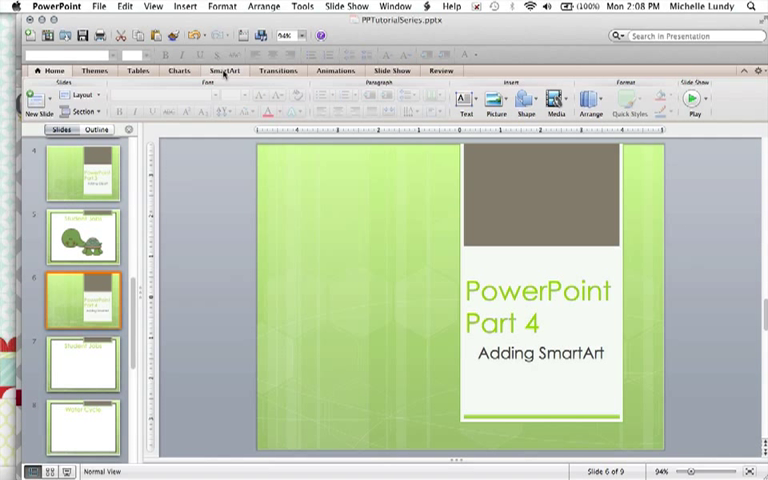
pyautogui.click(91, 360)
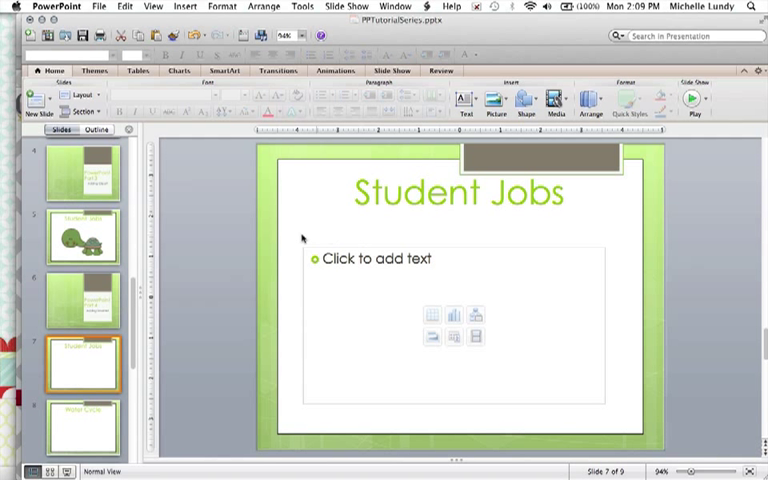
pyautogui.click(109, 238)
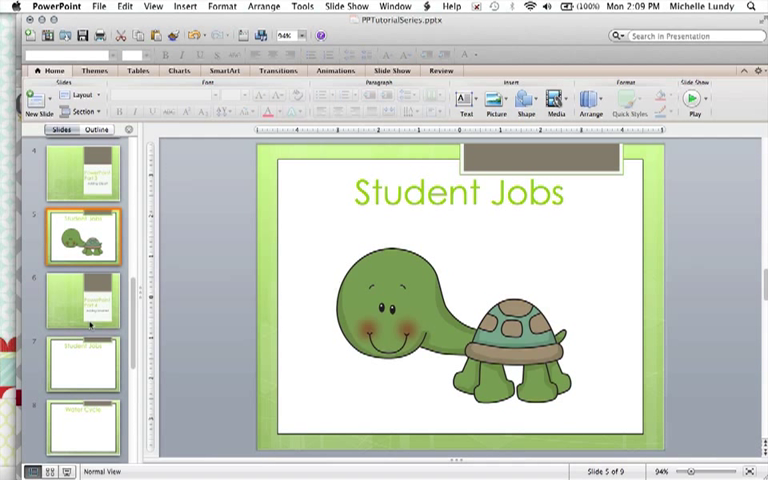
pyautogui.click(85, 371)
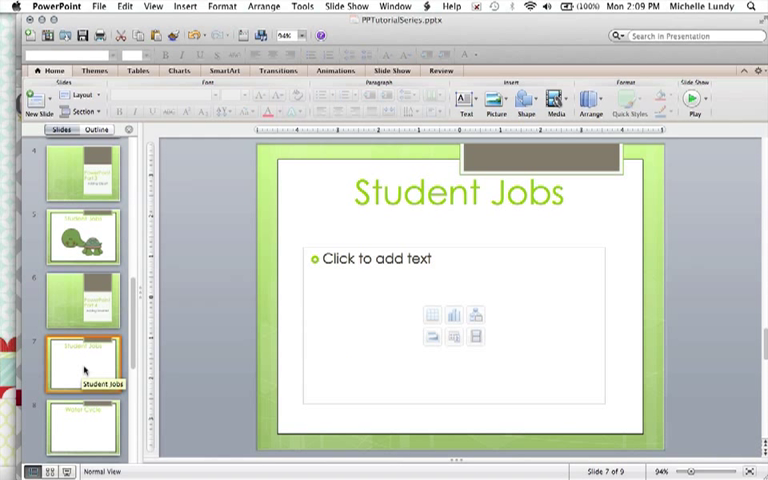
# - Browse the SmartArt List layout gallery without inserting a graphic
pyautogui.click(225, 71)
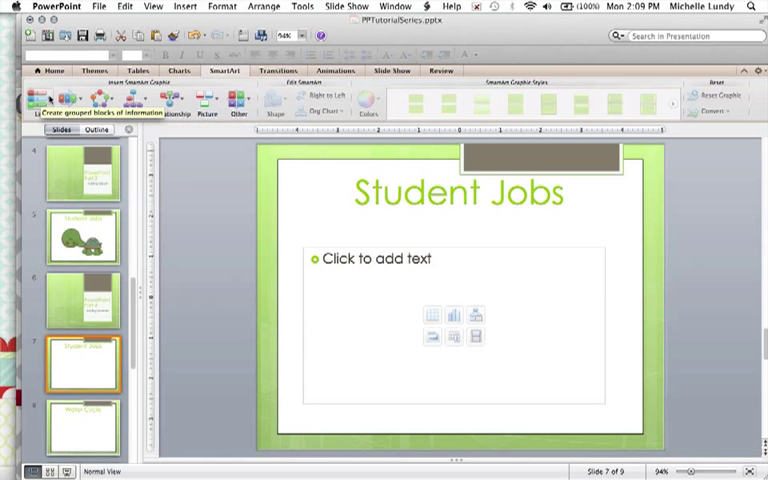
pyautogui.click(49, 101)
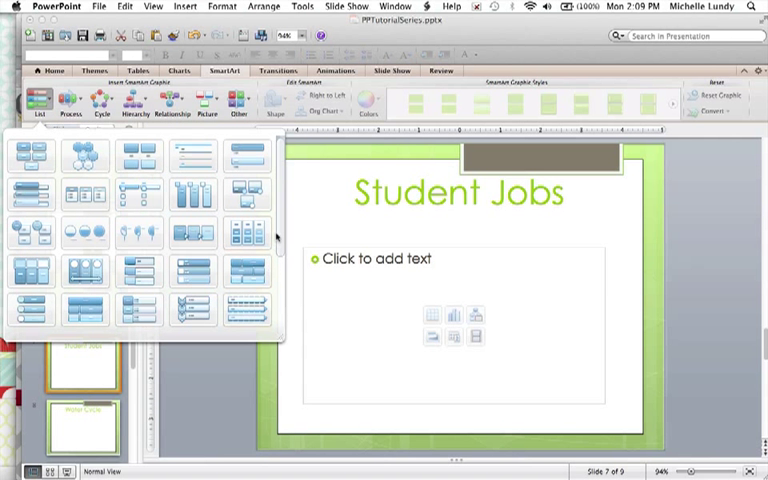
pyautogui.moveTo(283, 231); pyautogui.dragTo(274, 317)
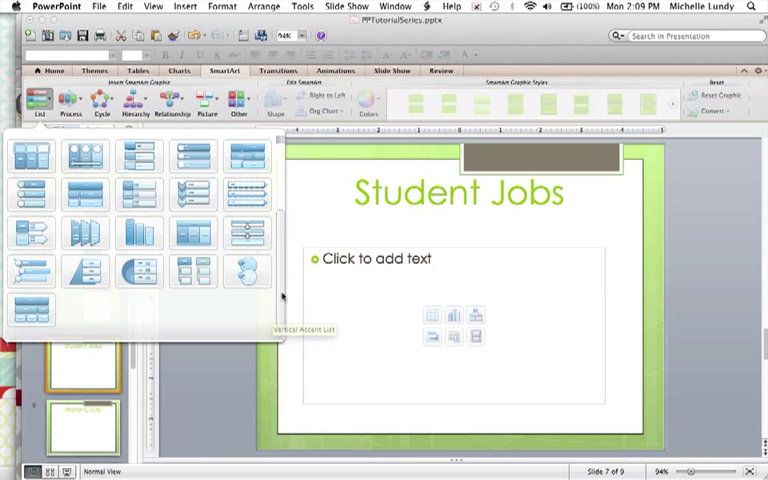
pyautogui.moveTo(283, 296); pyautogui.dragTo(279, 208)
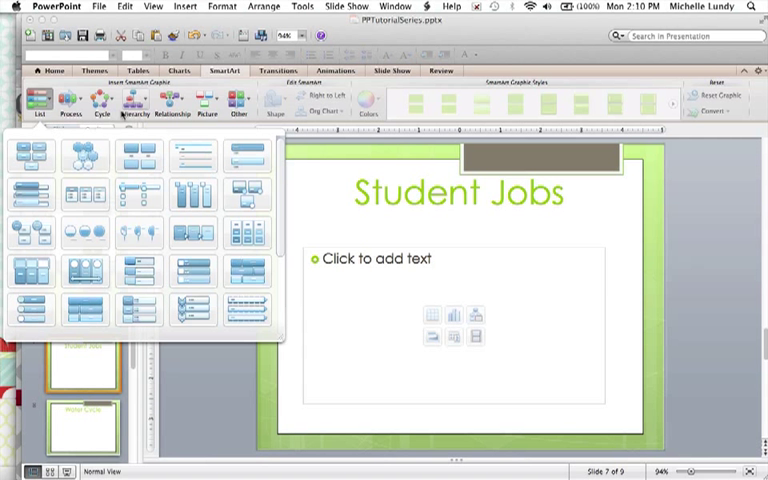
# - Close the List gallery and browse the SmartArt Process layouts instead
pyautogui.click(82, 101)
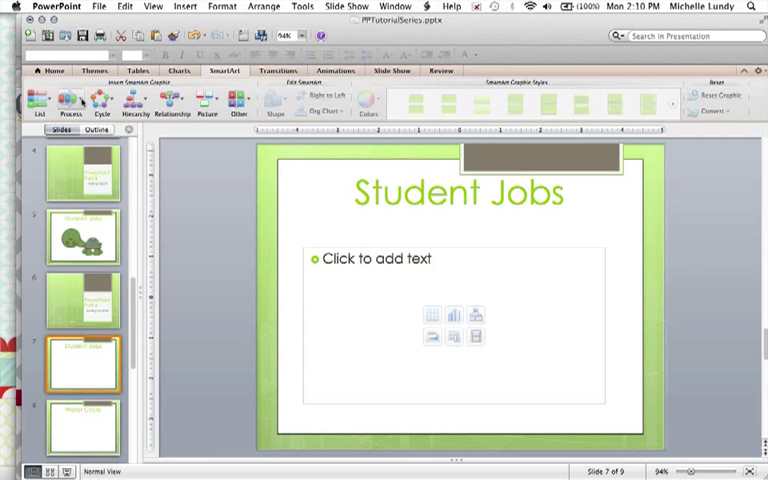
pyautogui.click(82, 101)
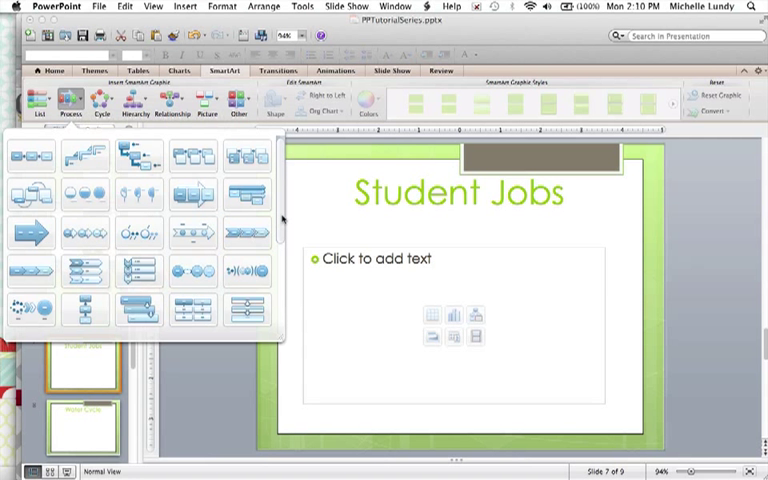
pyautogui.moveTo(283, 219); pyautogui.dragTo(278, 332)
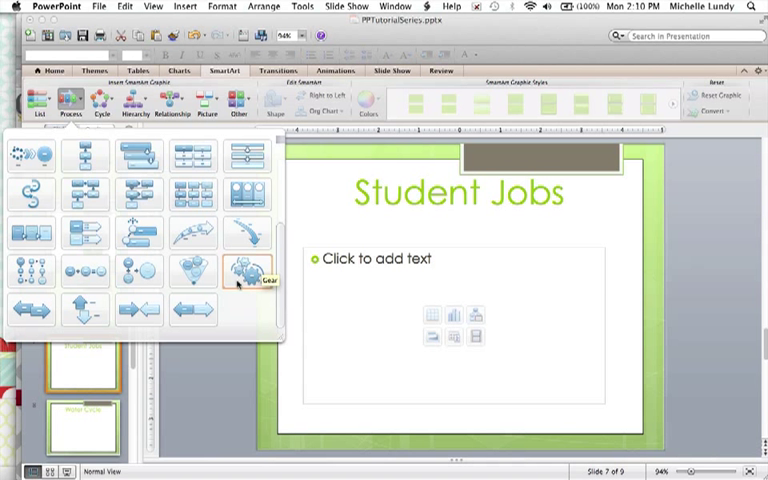
pyautogui.scroll(3, 279, 171)
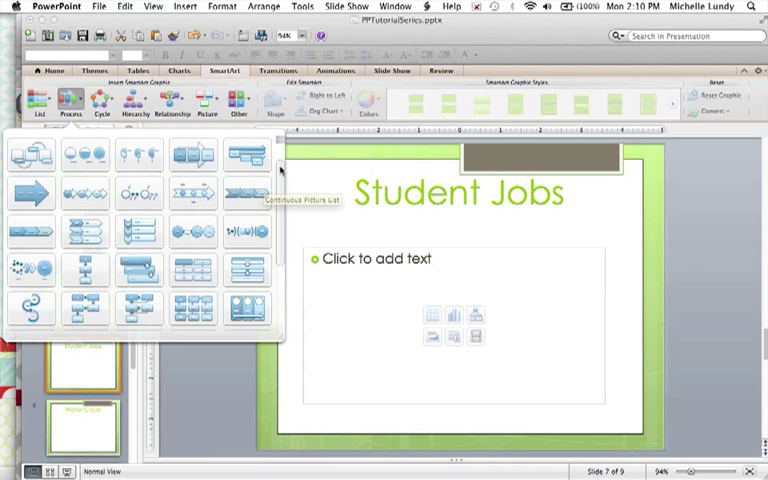
pyautogui.scroll(3, 281, 172)
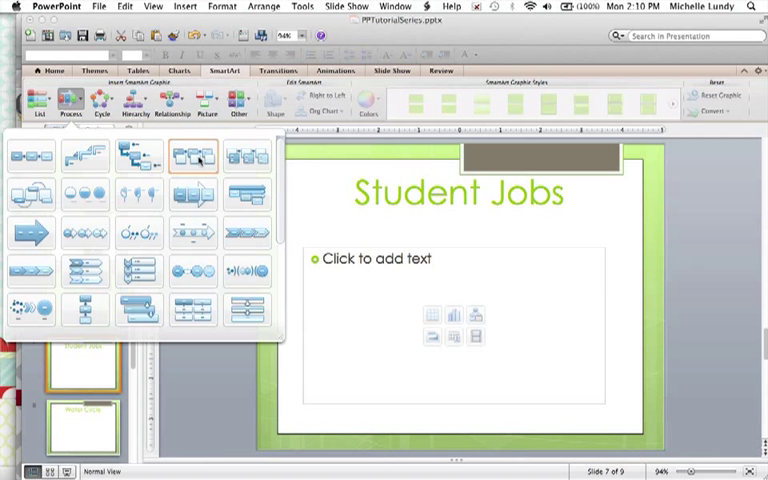
# - Insert the Accent Process diagram and try several styles, including Cartoon and Moderate Effect
pyautogui.click(199, 160)
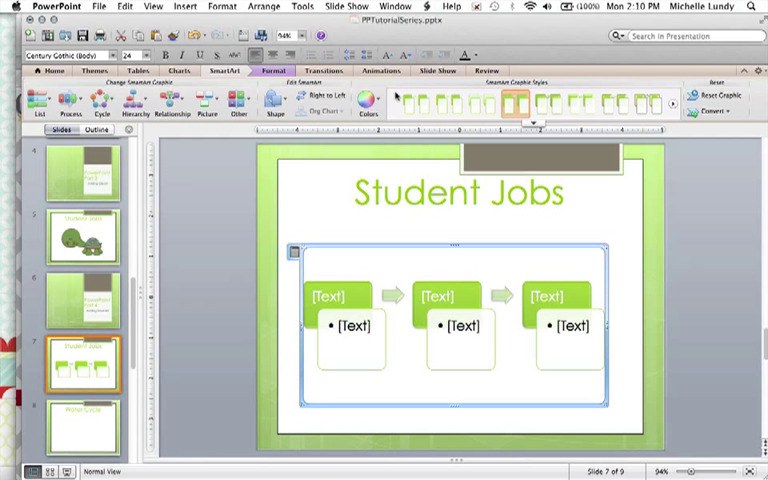
pyautogui.click(450, 104)
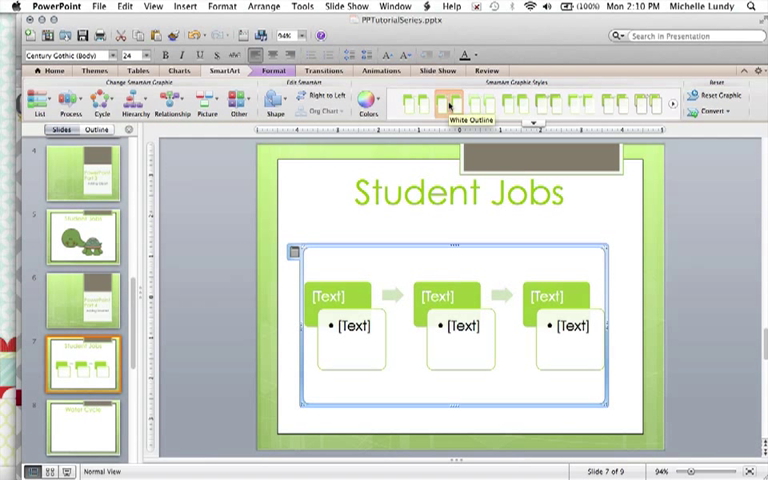
pyautogui.click(490, 104)
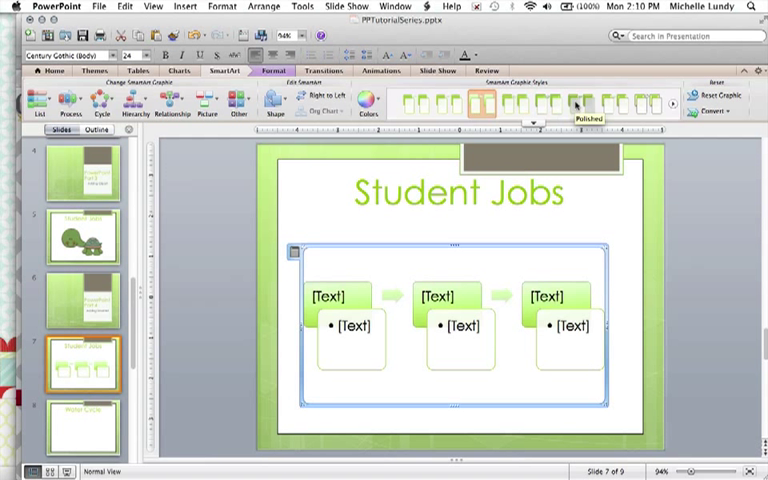
pyautogui.click(579, 104)
pyautogui.click(616, 104)
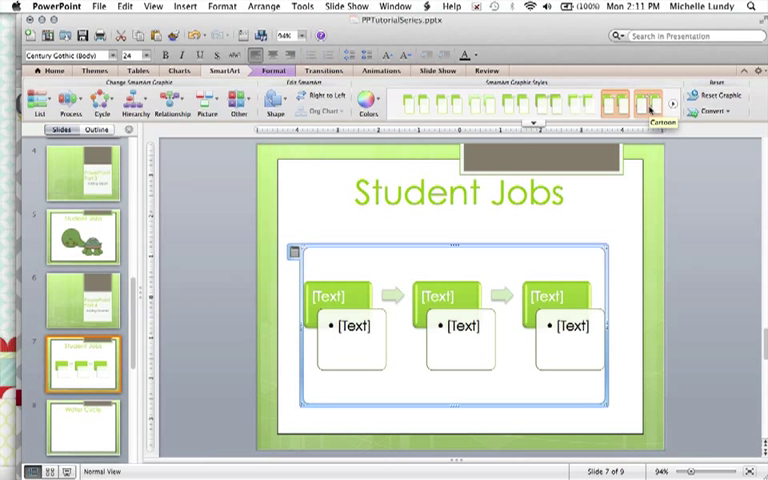
pyautogui.click(648, 106)
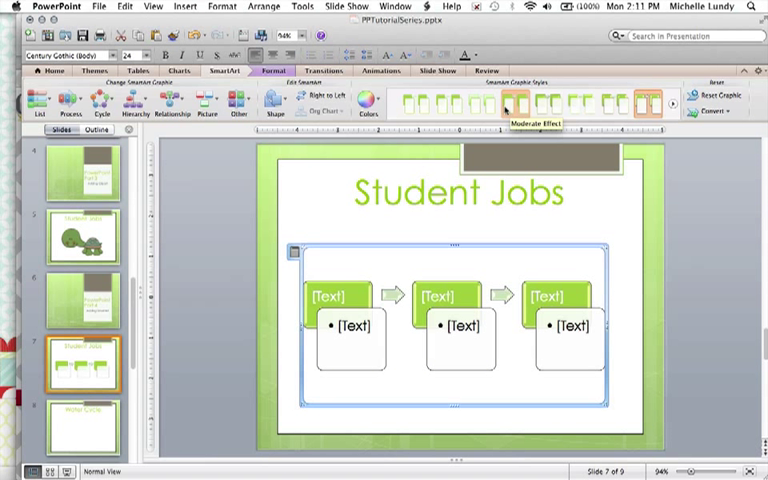
pyautogui.click(510, 106)
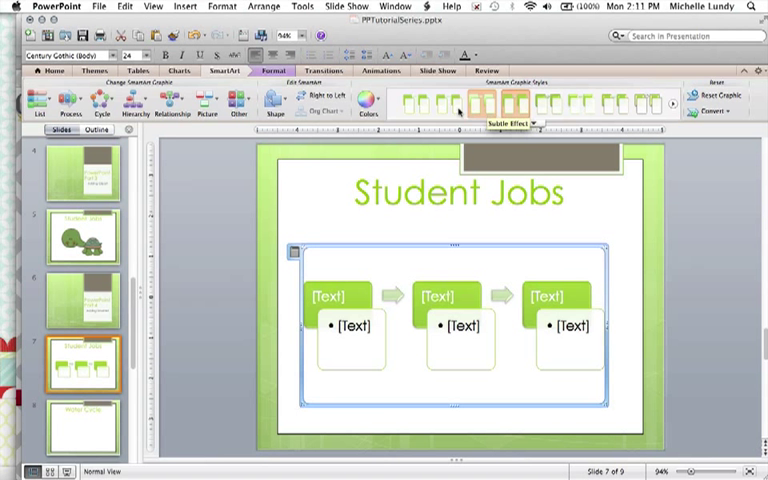
# - Try the grey-brown-orange and orange Accent 3 colour schemes on the diagram
pyautogui.click(368, 101)
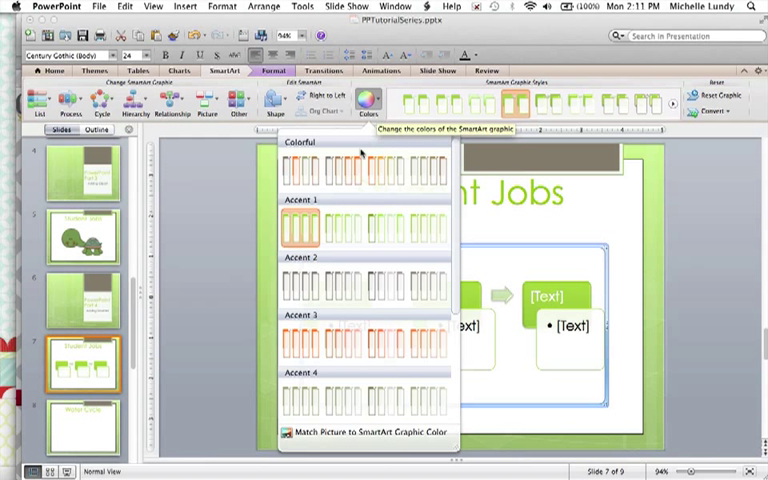
pyautogui.click(355, 172)
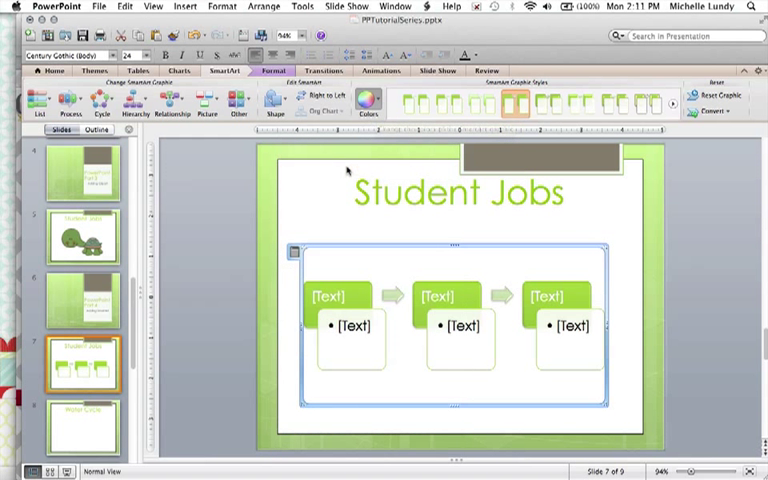
pyautogui.click(377, 103)
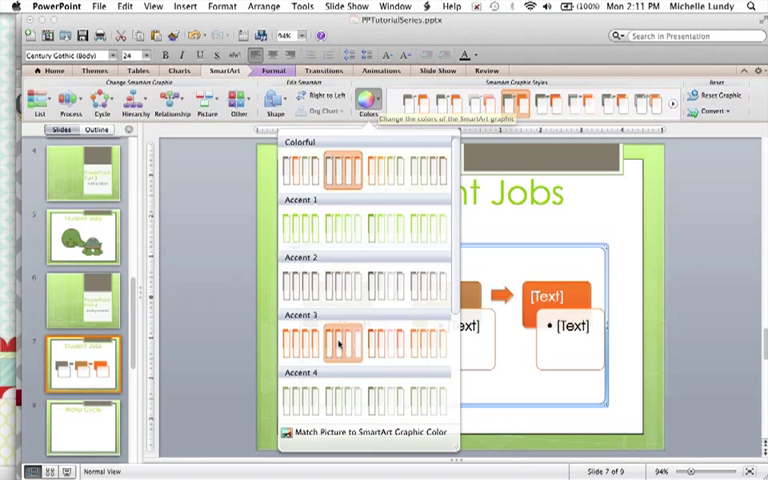
pyautogui.click(305, 345)
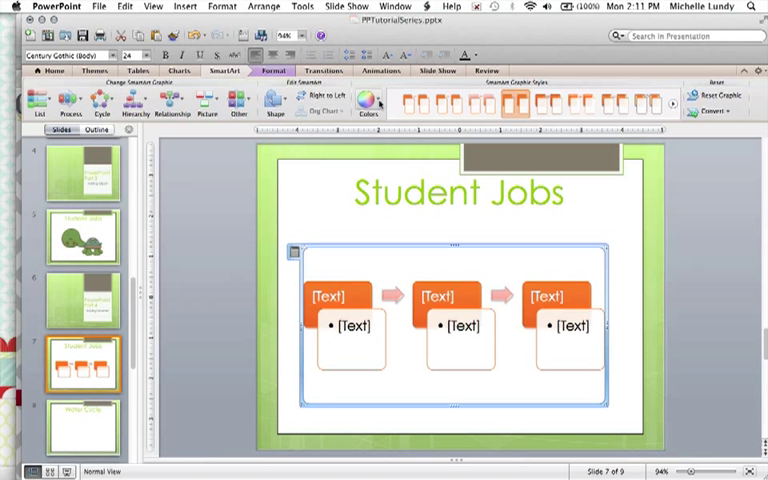
# - Try 3D styles on the diagram, including Sunset Scene and Brick Scene
pyautogui.click(673, 103)
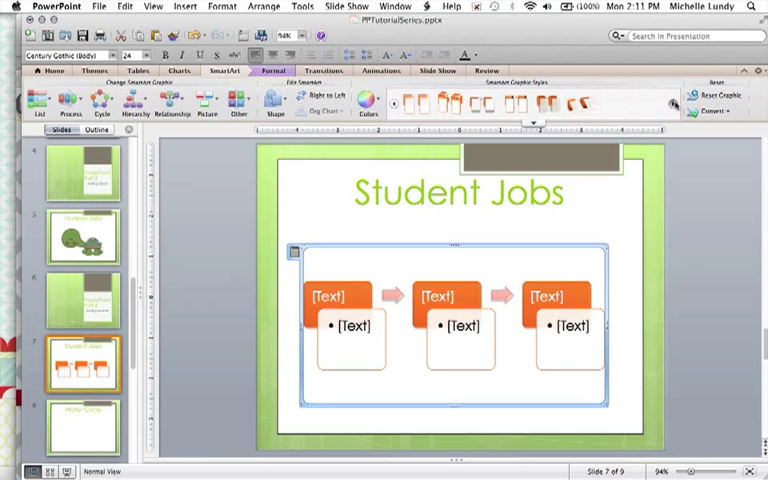
pyautogui.click(584, 103)
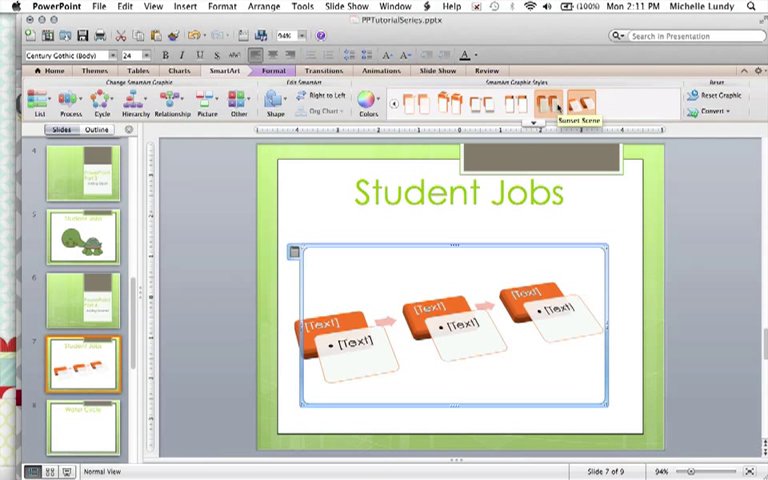
pyautogui.click(557, 106)
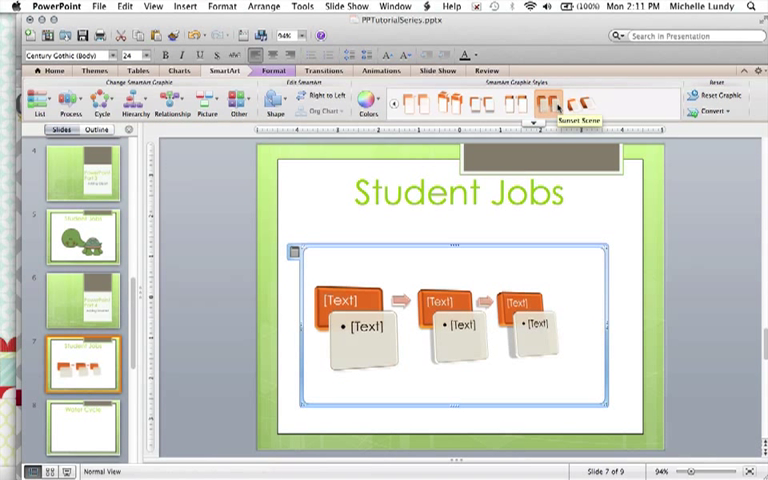
pyautogui.click(447, 110)
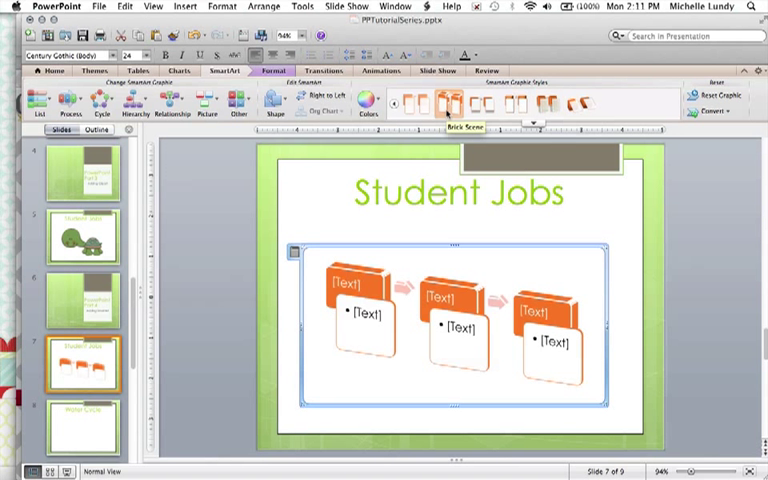
# - Recolour the diagram with green Accent 1 colours and apply a flat, plain style
pyautogui.click(377, 103)
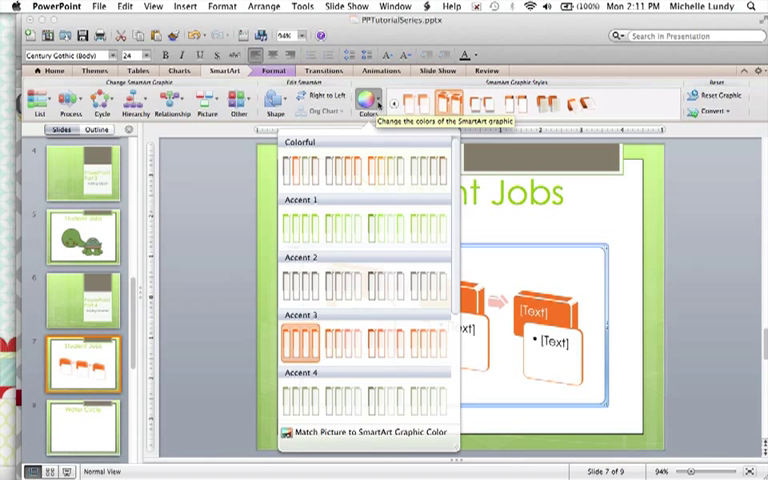
pyautogui.click(300, 228)
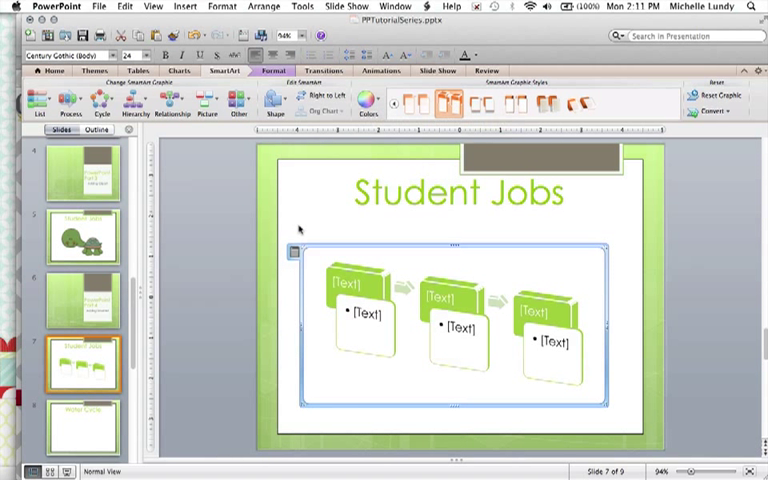
pyautogui.click(394, 104)
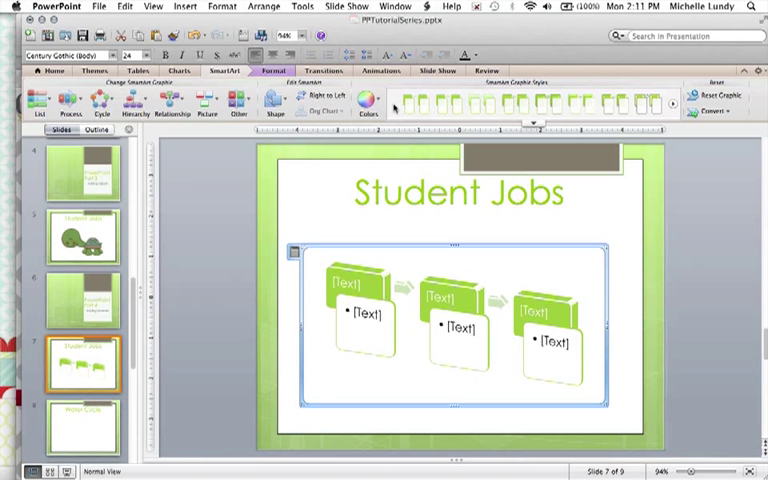
pyautogui.click(419, 110)
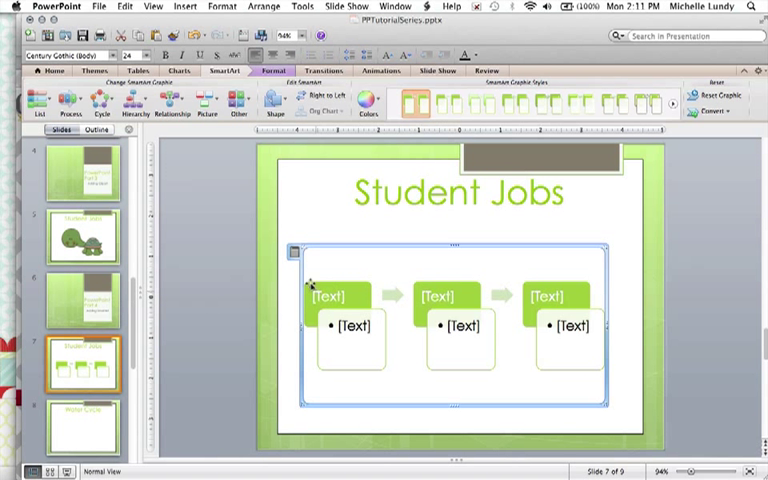
# - Enter Line Leader–Sam, Pencil–Sue and Pet–Joe as bullets and sub-bullets in the Text Pane
pyautogui.click(295, 253)
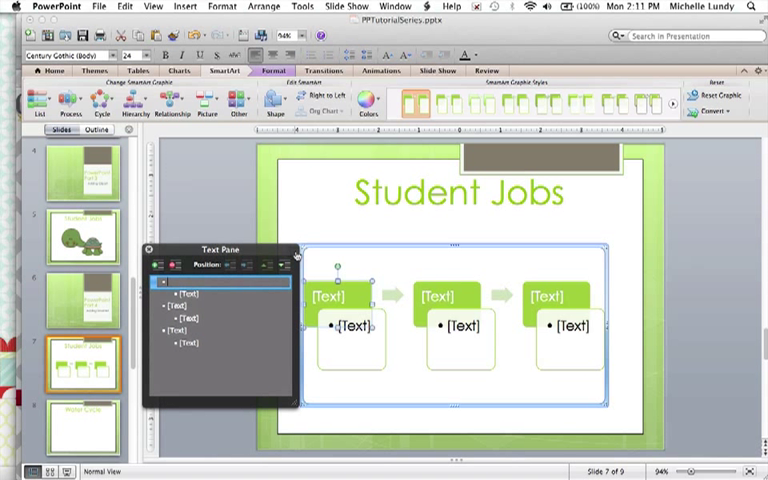
pyautogui.click(294, 253)
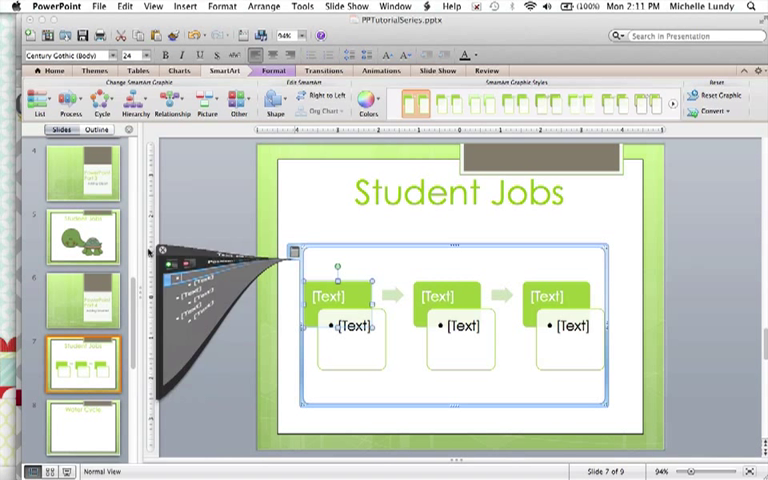
pyautogui.click(294, 252)
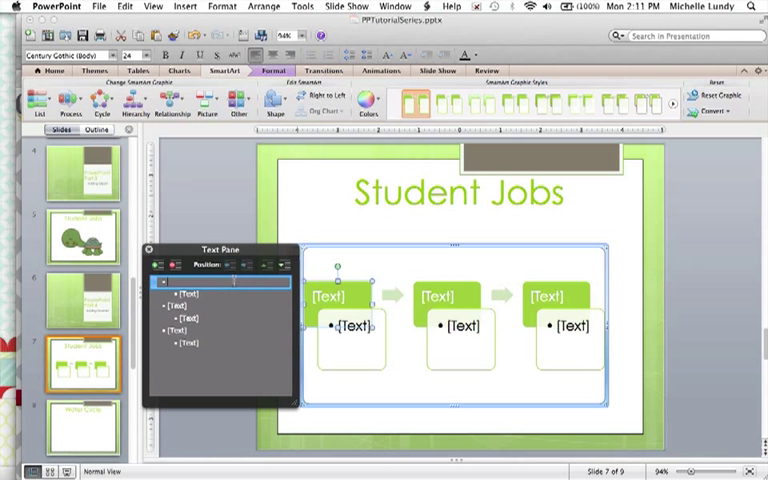
pyautogui.write('Line Le')
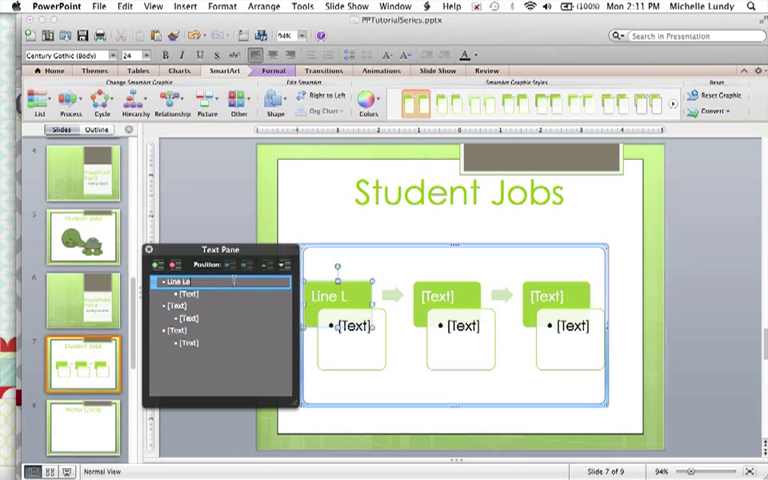
pyautogui.write('ader')
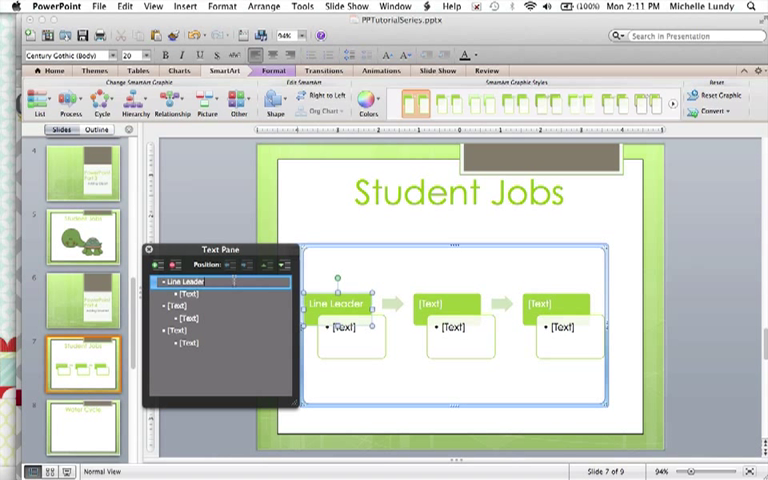
pyautogui.click(197, 293)
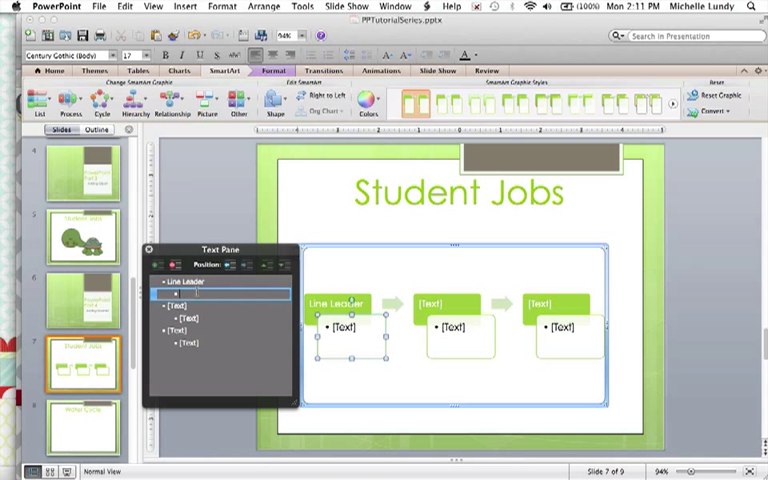
pyautogui.write('Sam')
pyautogui.click(180, 306)
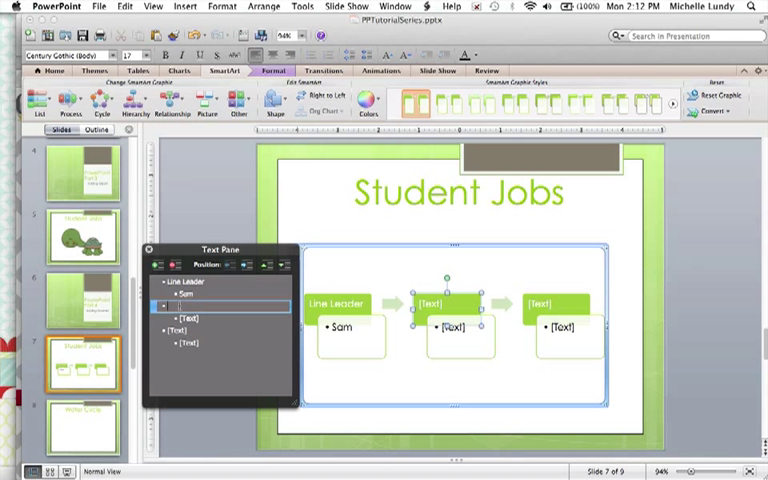
pyautogui.write('Pencil')
pyautogui.click(188, 319)
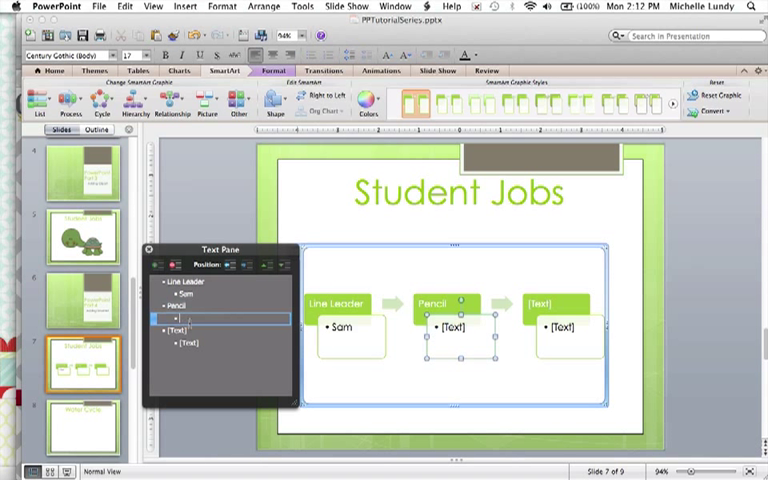
pyautogui.write('Sue')
pyautogui.click(175, 329)
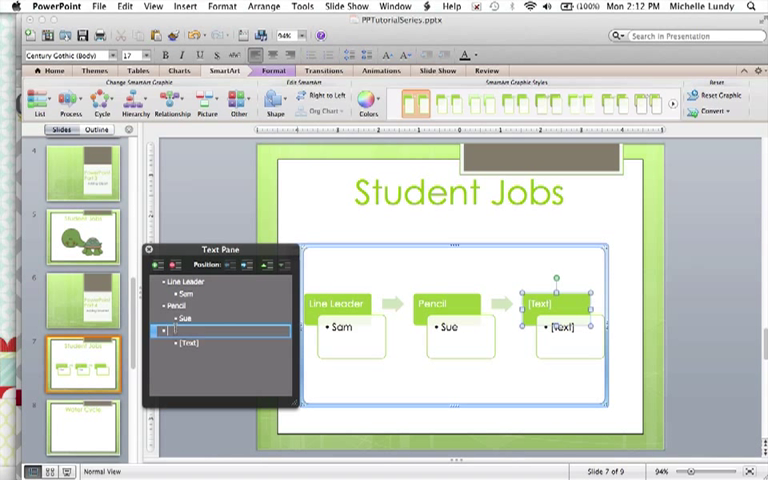
pyautogui.write('Pet')
pyautogui.click(192, 344)
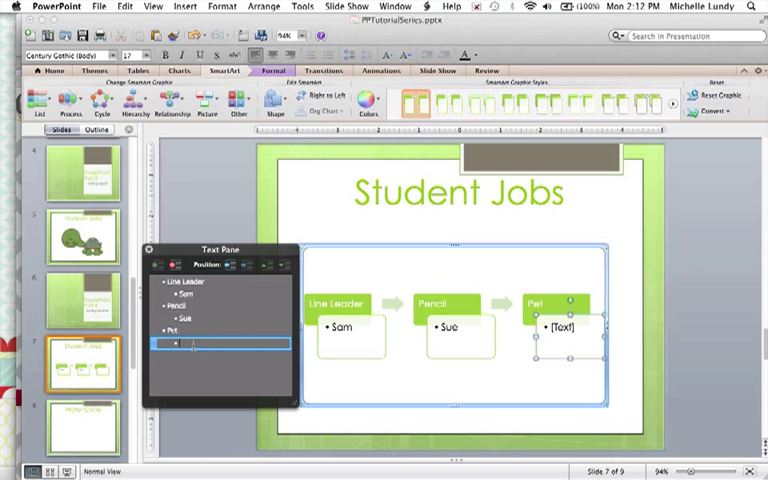
pyautogui.write('Joe')
pyautogui.click(334, 393)
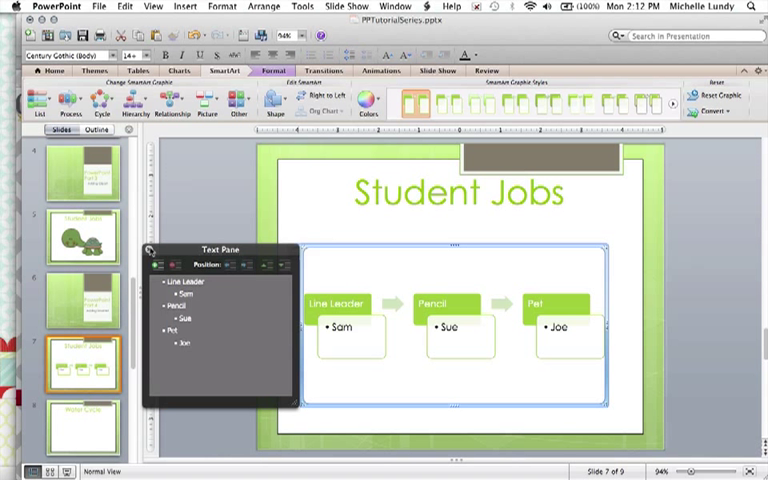
# - Close the Text Pane and switch to slide 8, Water Cycle
pyautogui.click(149, 251)
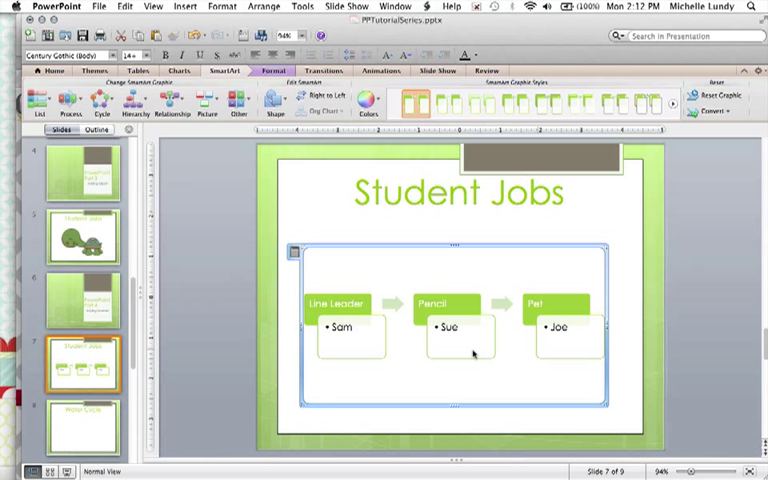
pyautogui.click(98, 428)
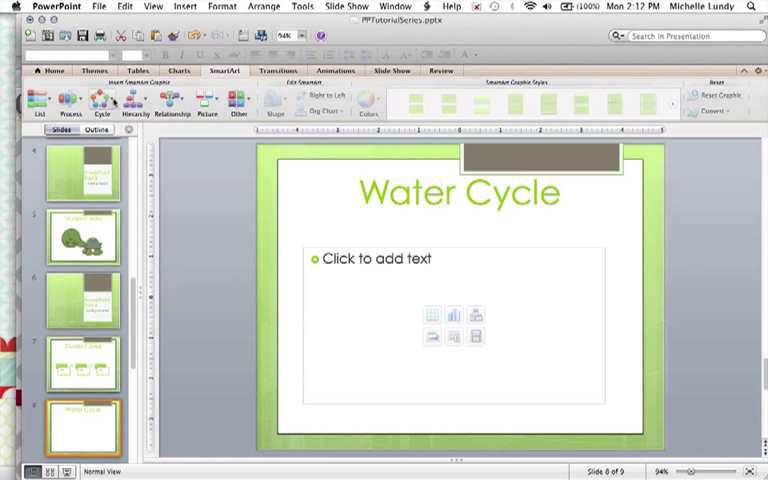
# - Insert the Basic Cycle layout from the SmartArt Cycle gallery
pyautogui.click(103, 100)
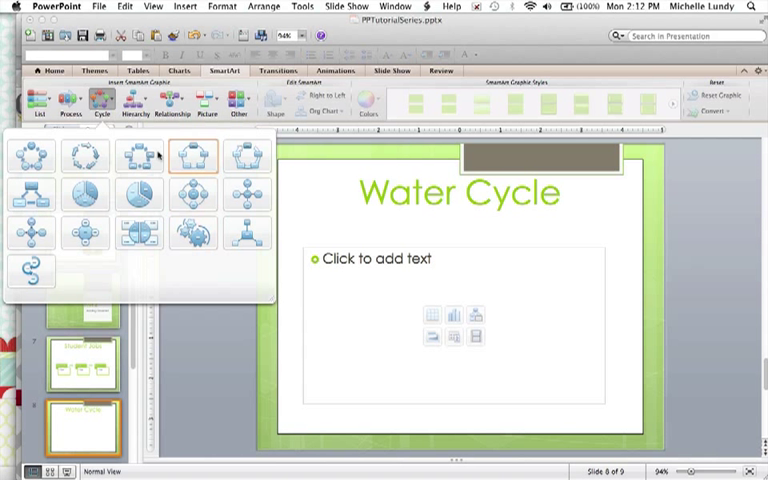
pyautogui.click(33, 155)
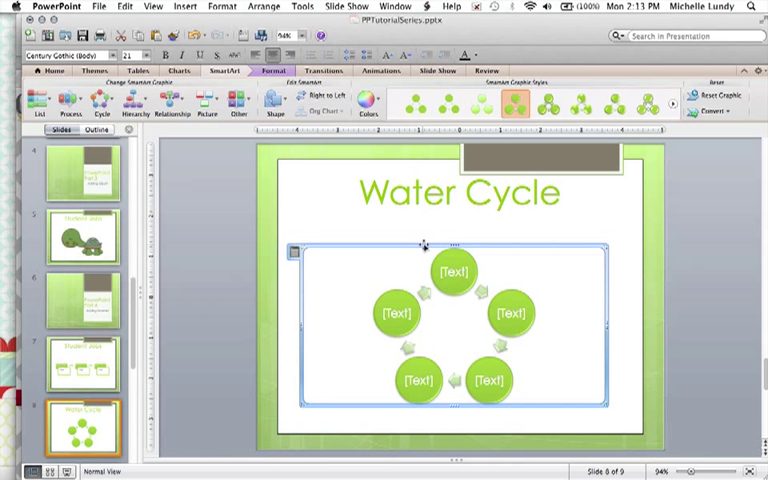
# - Stretch the cycle diagram upward and downward to fill the slide, then open its Text Pane
pyautogui.moveTo(453, 245); pyautogui.dragTo(453, 213)
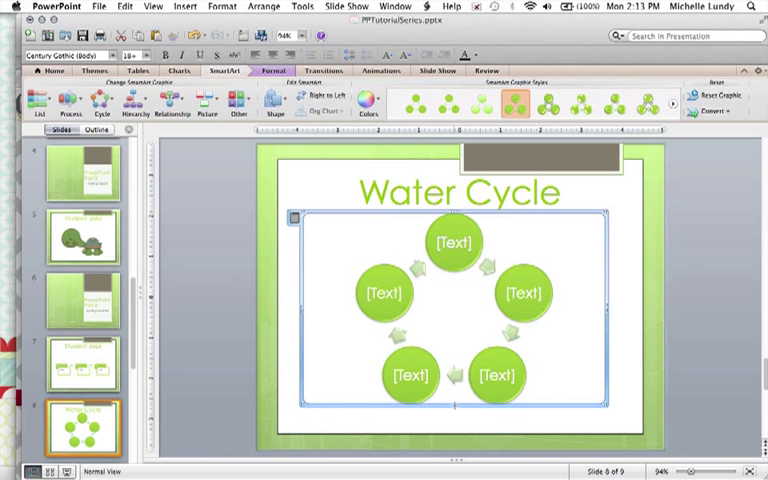
pyautogui.moveTo(456, 405); pyautogui.dragTo(455, 421)
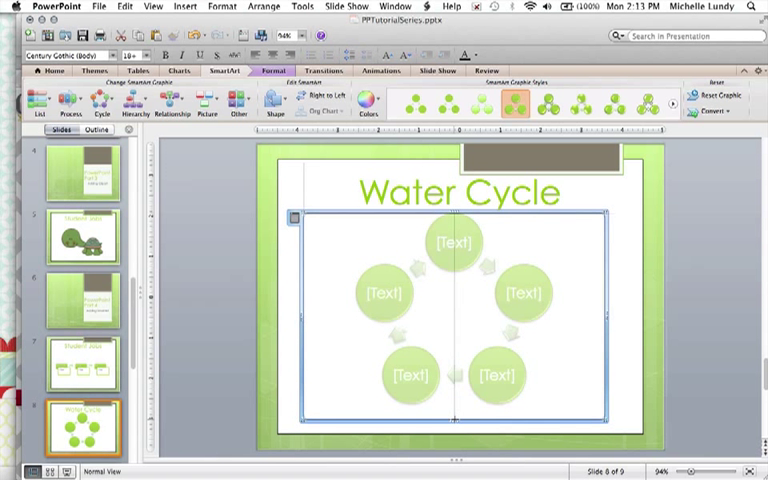
pyautogui.click(455, 245)
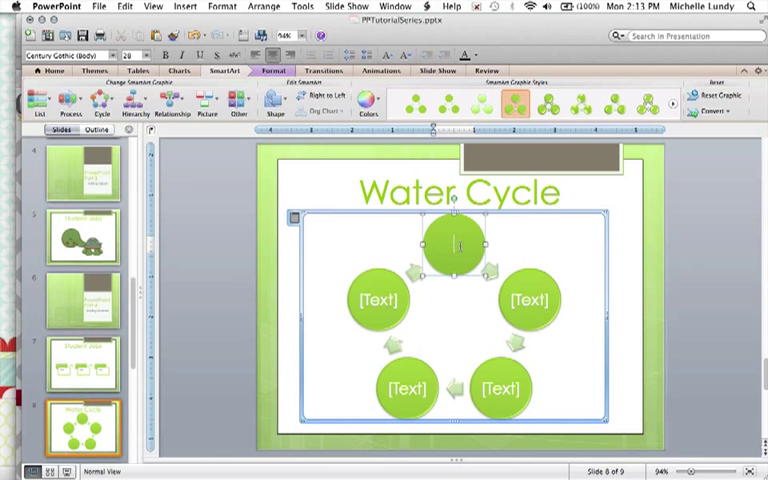
pyautogui.click(355, 244)
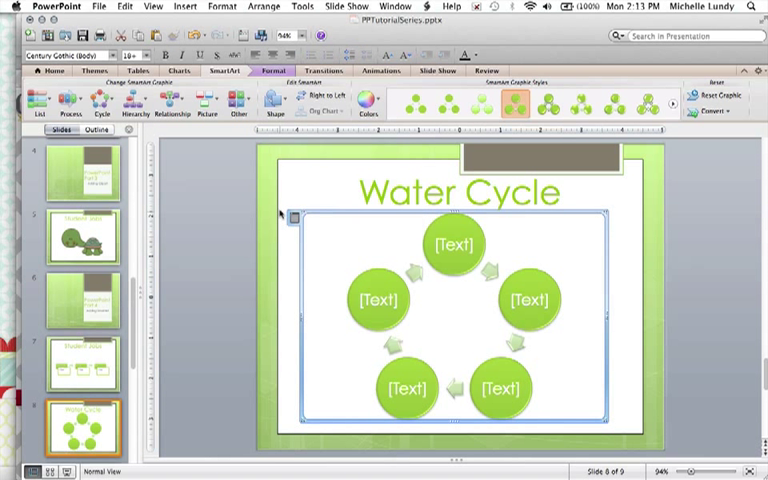
pyautogui.click(294, 217)
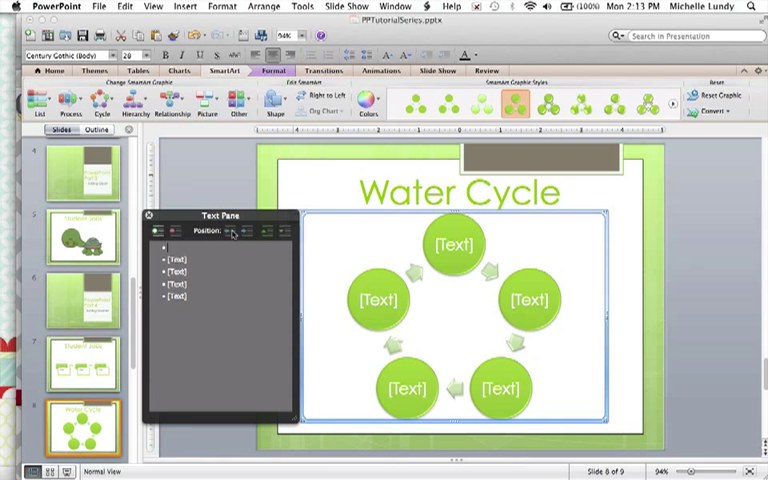
# - Close the Text Pane and select slide 9, Family Tree
pyautogui.click(149, 216)
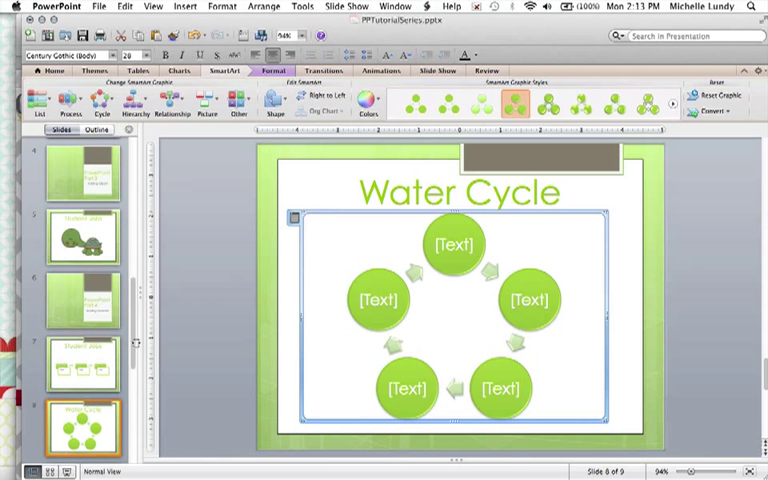
pyautogui.moveTo(131, 343); pyautogui.dragTo(129, 383)
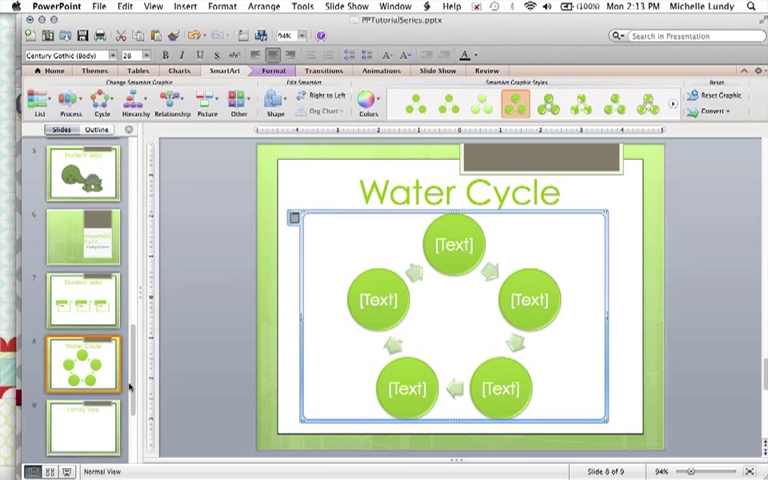
pyautogui.click(129, 387)
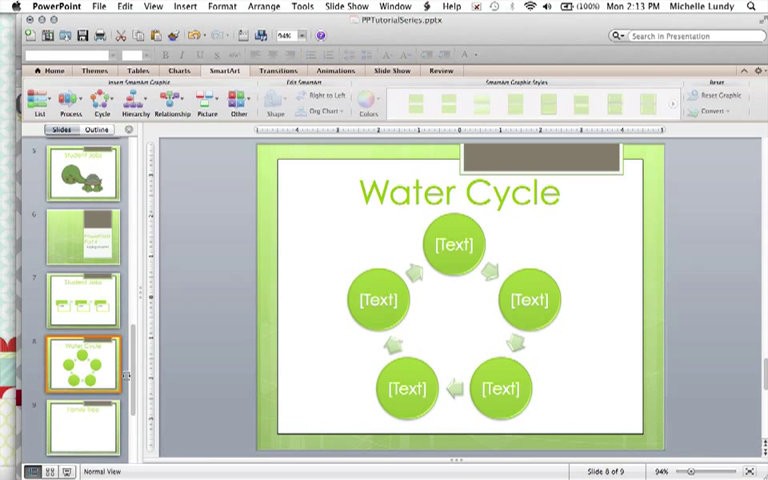
pyautogui.click(95, 432)
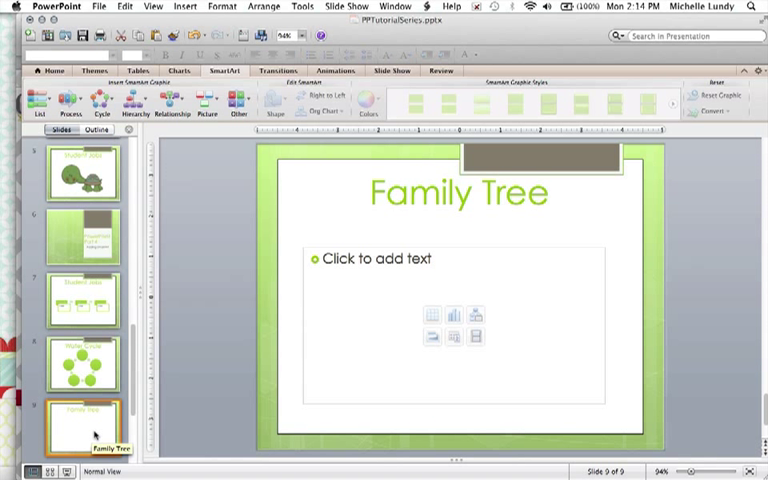
# - Insert the Circle Picture Hierarchy layout from the SmartArt Hierarchy gallery
pyautogui.click(149, 103)
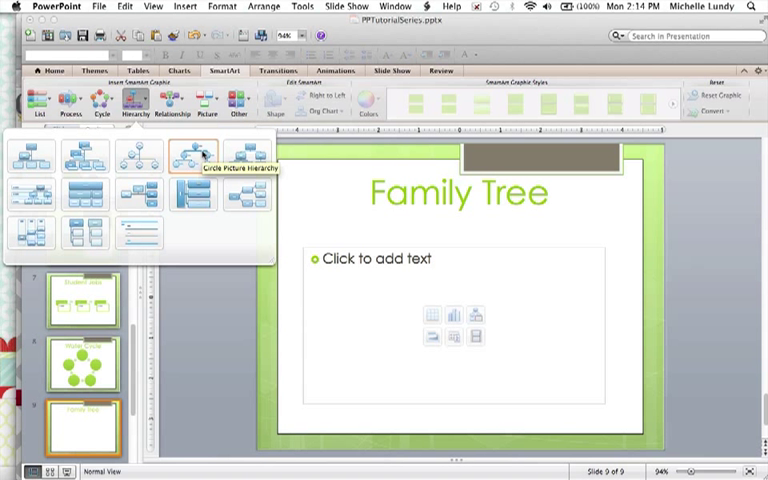
pyautogui.click(203, 153)
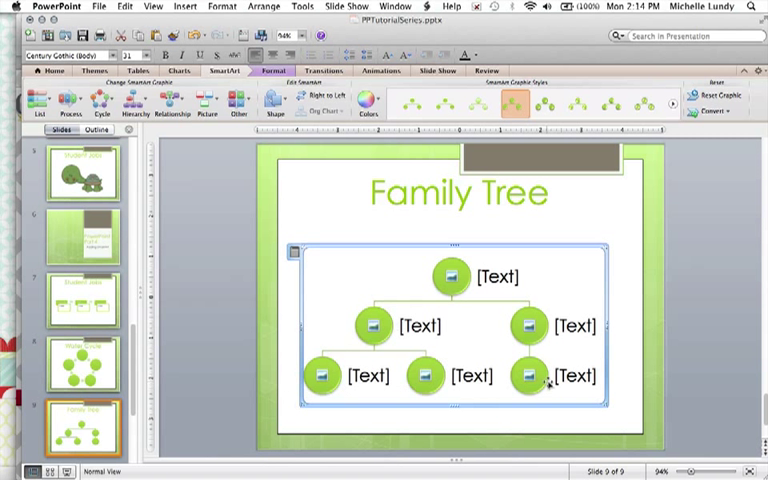
pyautogui.click(294, 254)
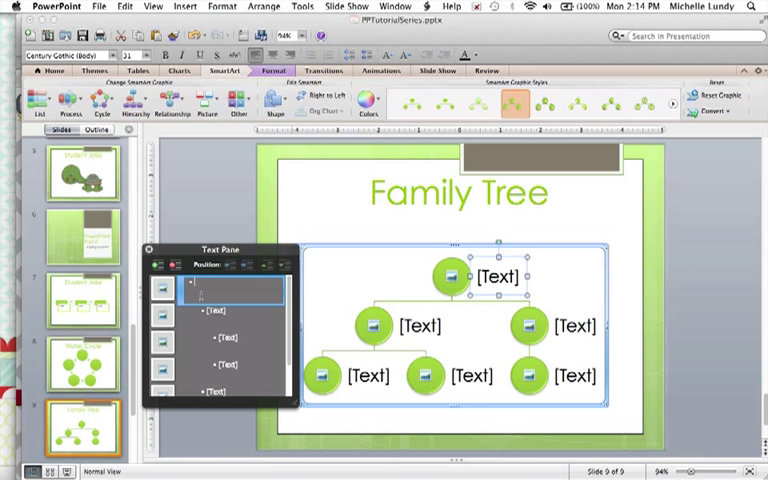
pyautogui.click(451, 277)
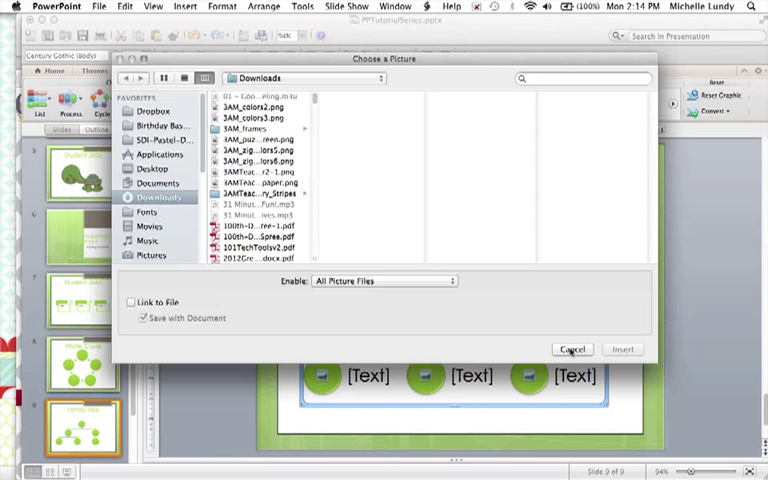
pyautogui.click(572, 350)
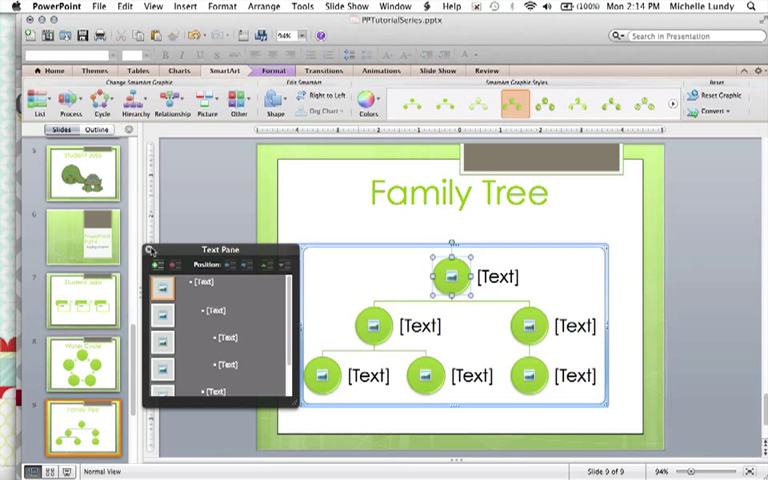
pyautogui.click(149, 250)
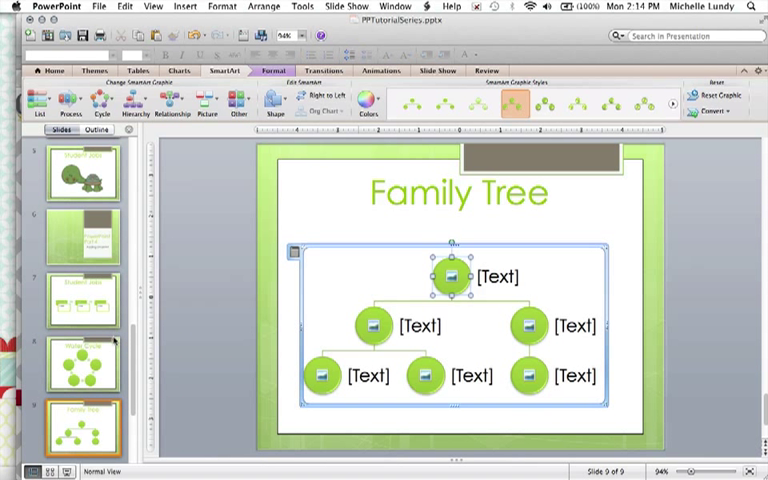
pyautogui.click(250, 431)
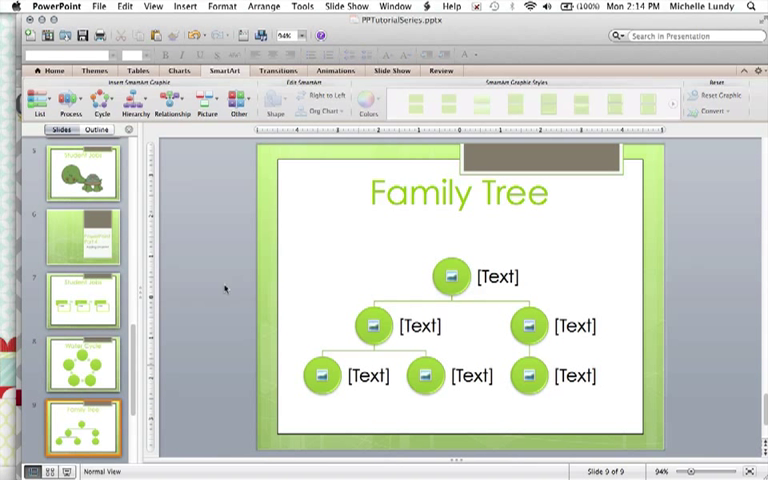
pyautogui.click(213, 100)
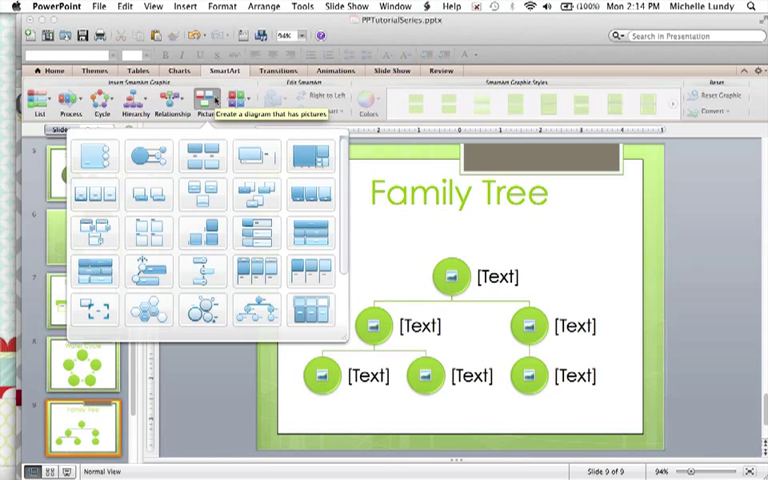
pyautogui.click(242, 100)
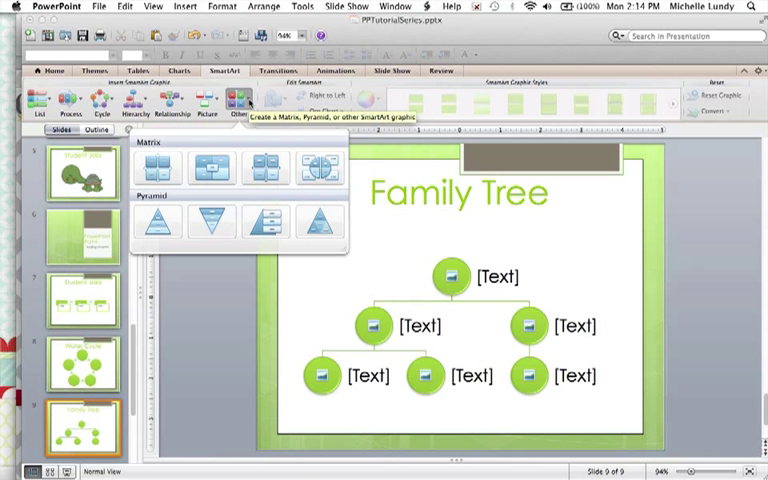
pyautogui.click(178, 100)
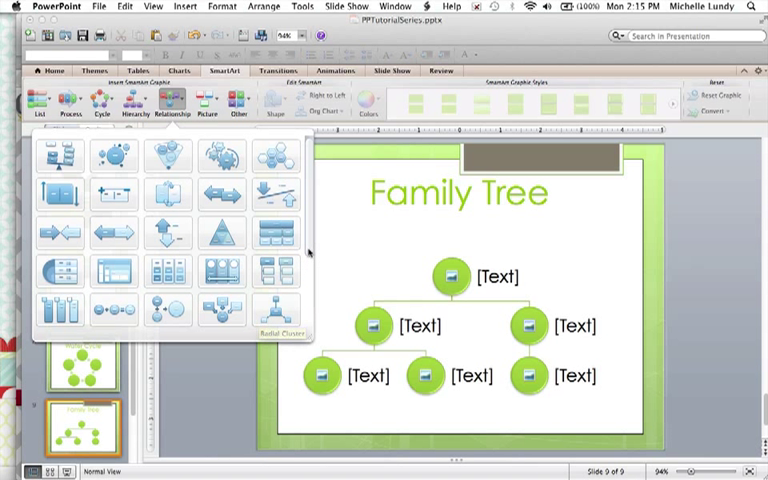
pyautogui.moveTo(310, 252); pyautogui.dragTo(309, 325)
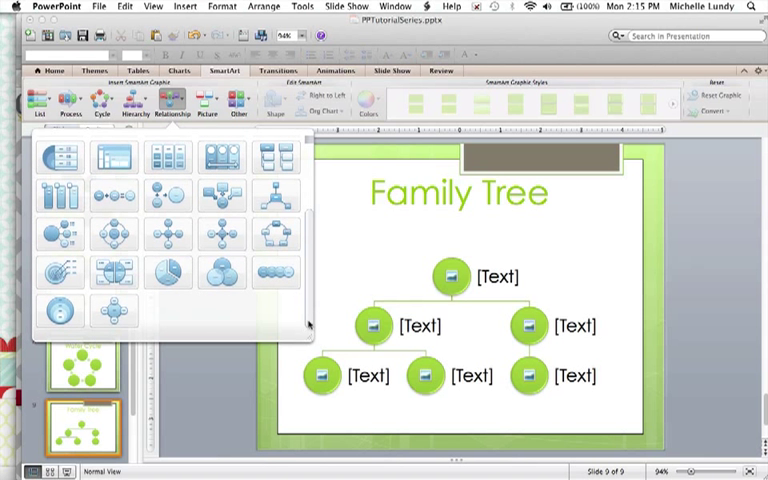
pyautogui.moveTo(310, 319); pyautogui.dragTo(300, 205)
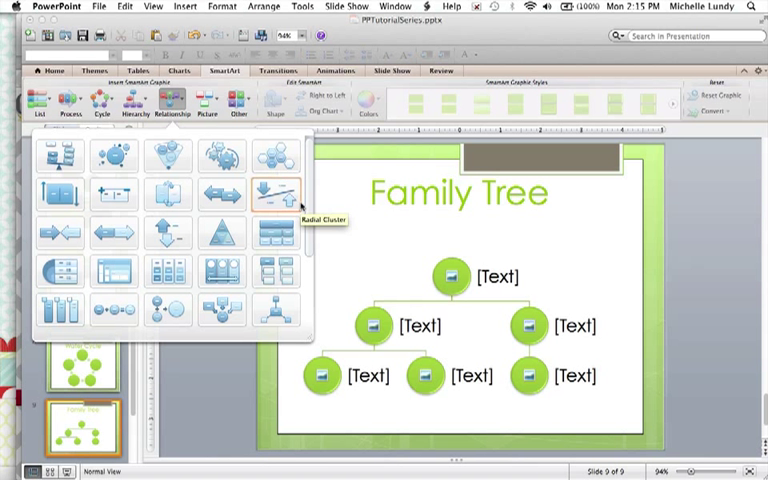
pyautogui.click(333, 157)
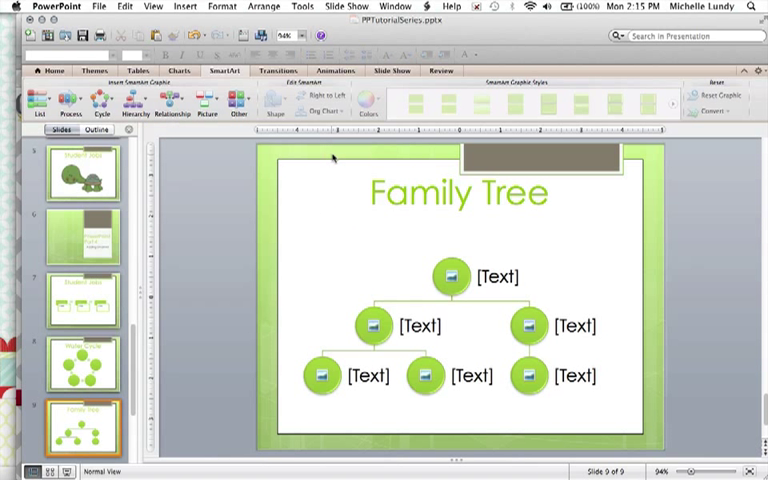
# - Recolour the Family Tree diagram with the Colorful grey, olive and brown scheme
pyautogui.click(422, 303)
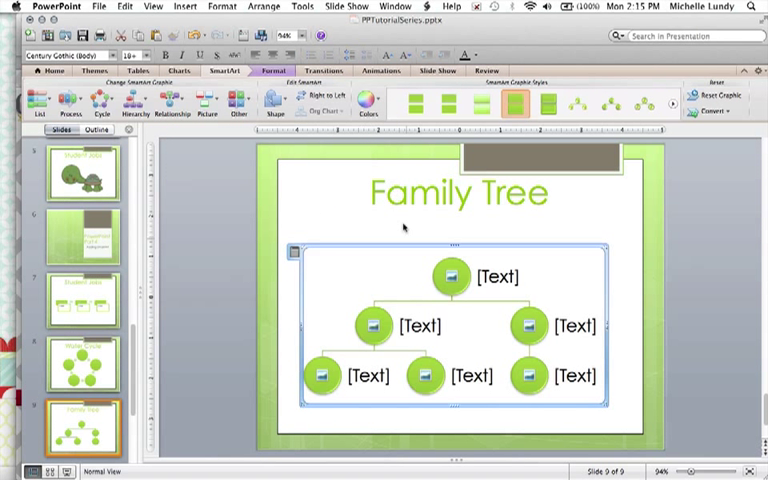
pyautogui.click(367, 103)
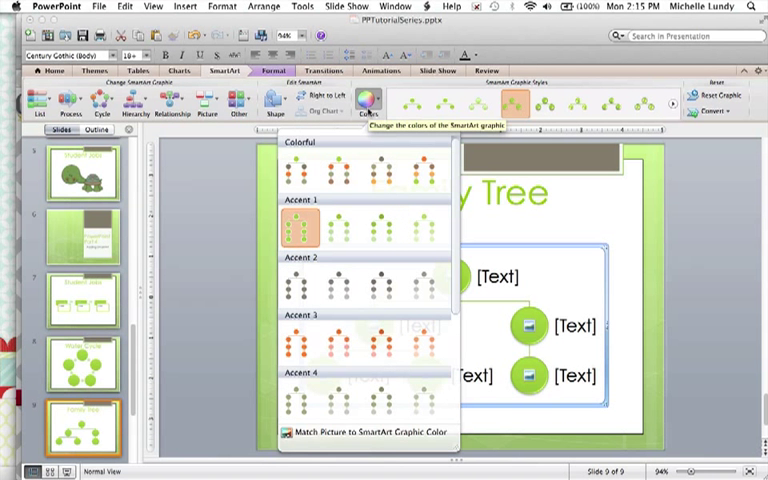
pyautogui.click(381, 172)
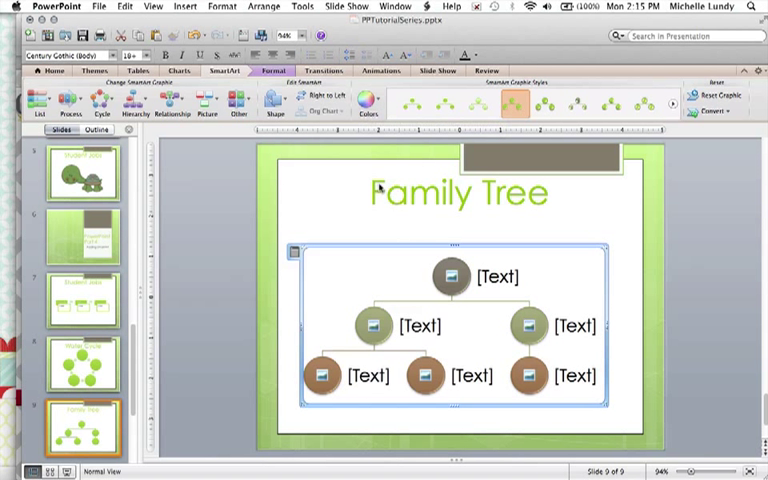
# - Try a 3D SmartArt style on the diagram, then settle on a flatter style
pyautogui.click(674, 104)
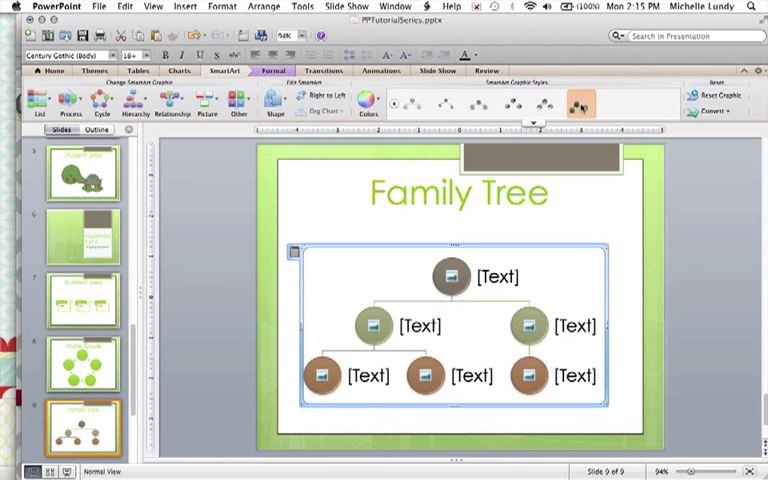
pyautogui.click(579, 104)
pyautogui.click(513, 104)
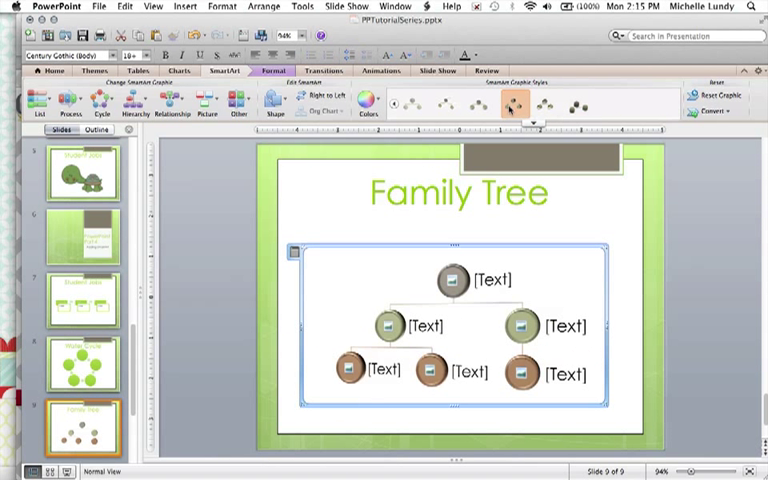
pyautogui.moveTo(266, 22); pyautogui.dragTo(305, 22)
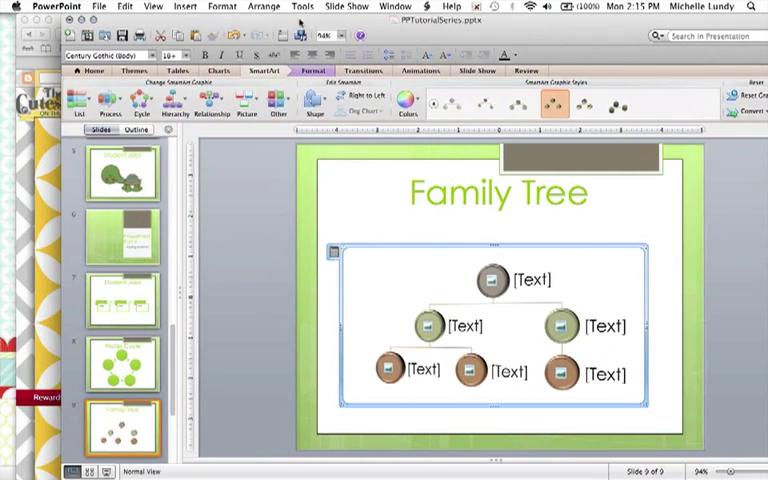
# - In Safari, move past the Top Teachers Facebook tab to the Making It As A Middle School Teacher blog
pyautogui.click(32, 66)
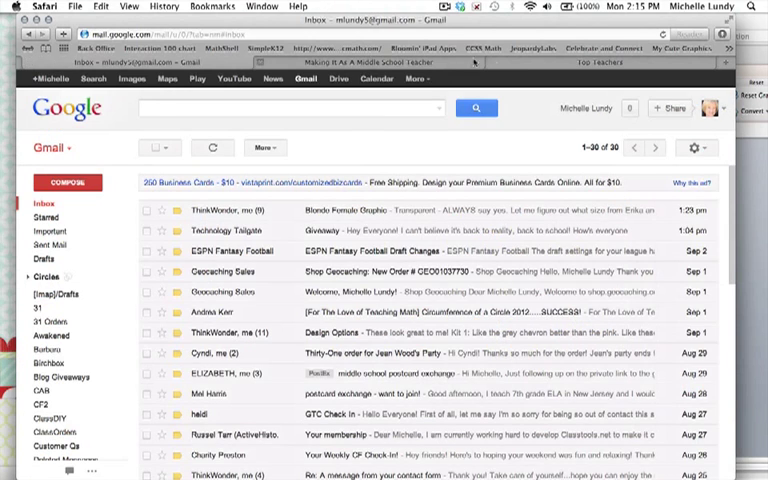
pyautogui.click(523, 64)
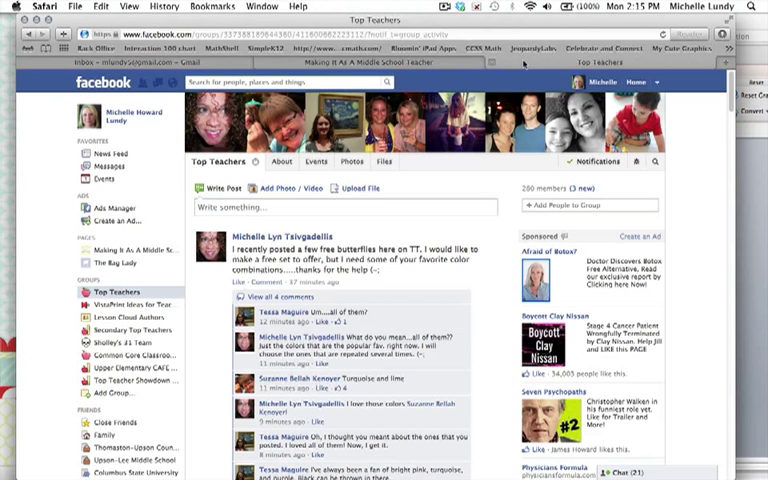
pyautogui.click(437, 60)
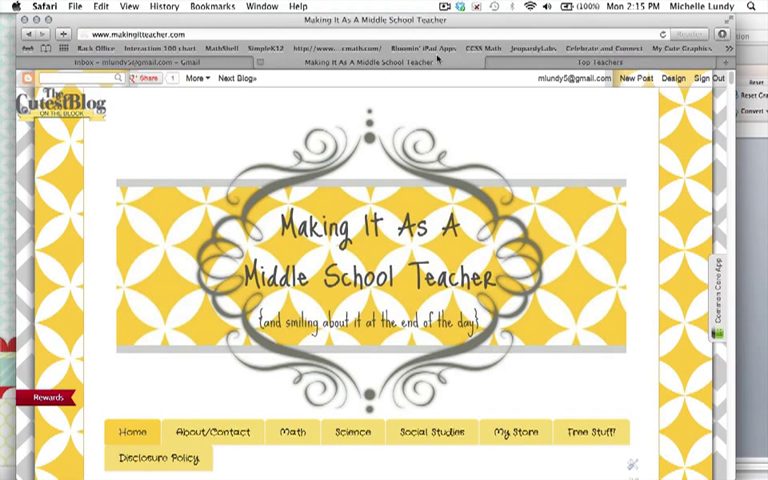